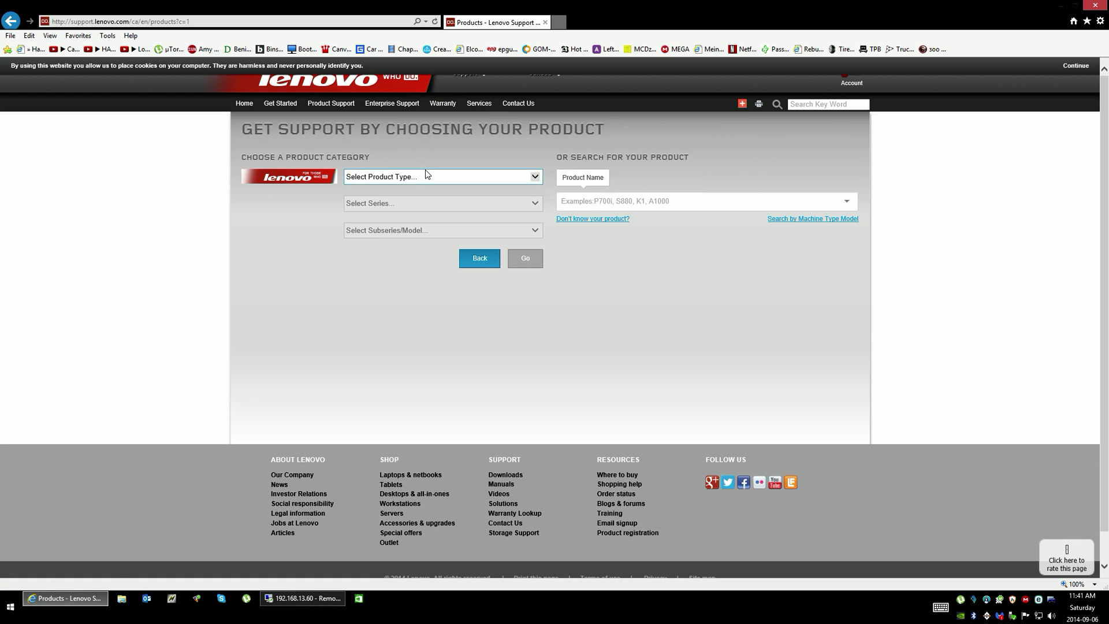
Choose Laptops > ThinkPad T Series > ThinkPad T61 and load its downloads page
left_click(445, 178)
left_click(416, 193)
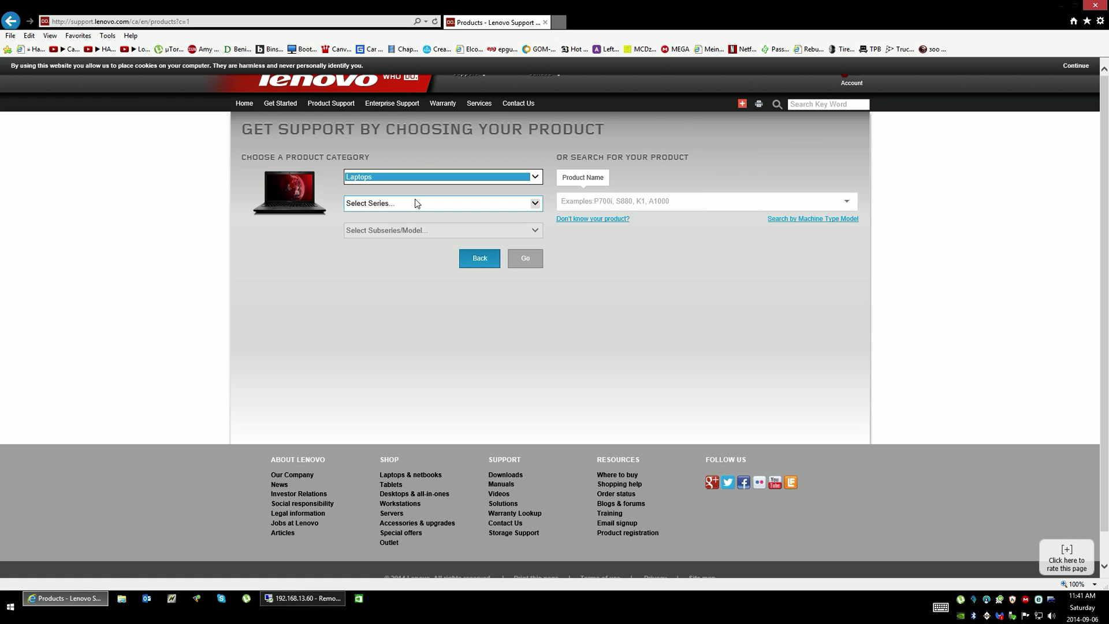
left_click(416, 203)
scroll(405, 300, "down", 4)
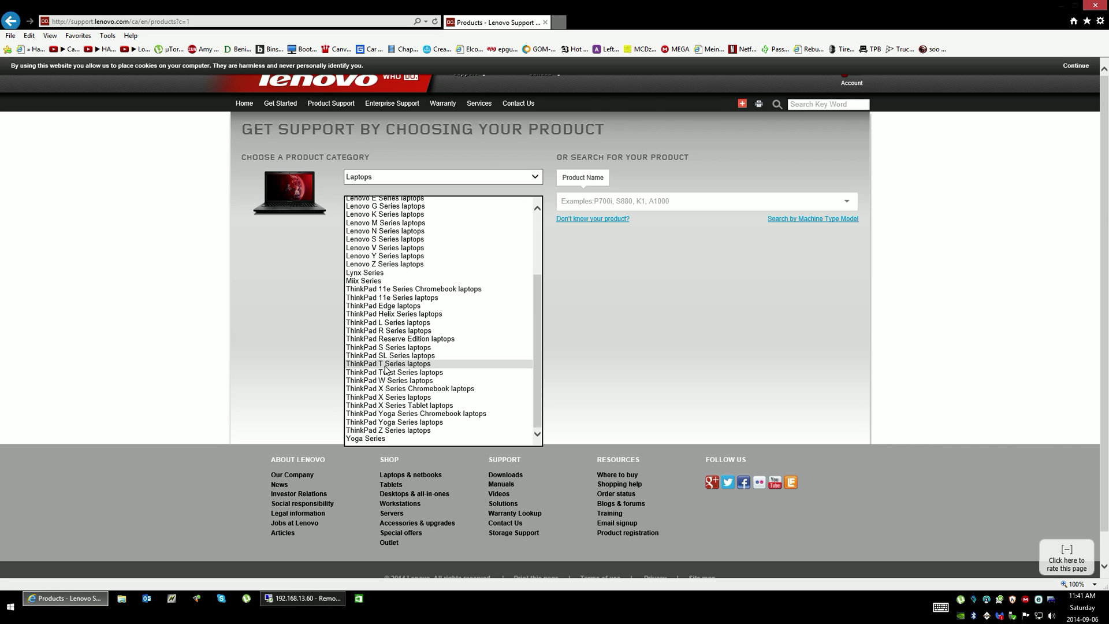
left_click(386, 365)
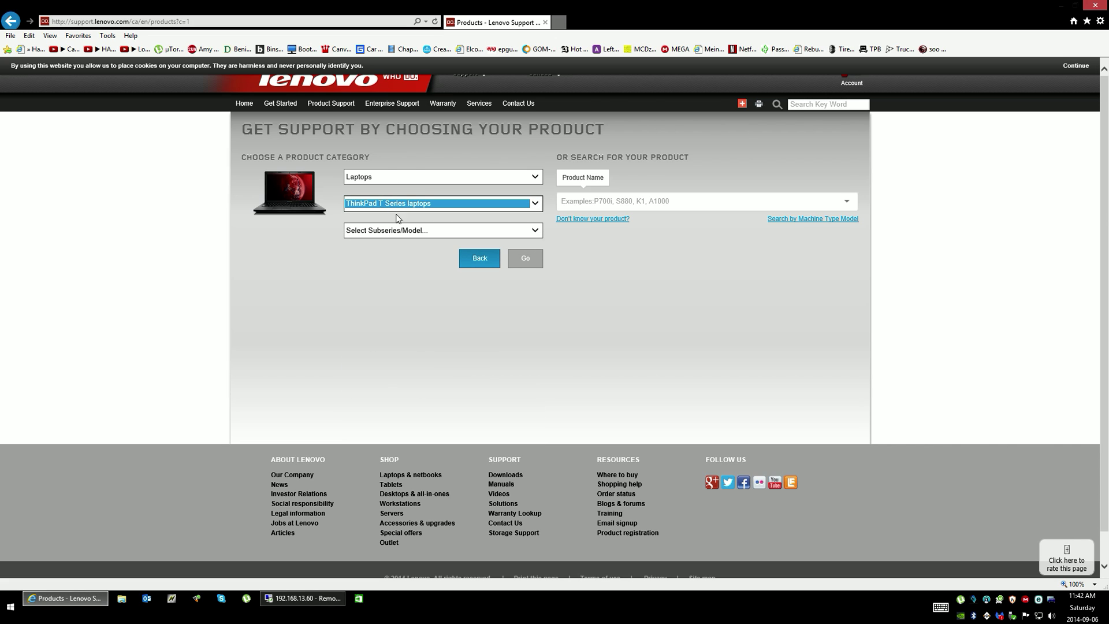
left_click(439, 233)
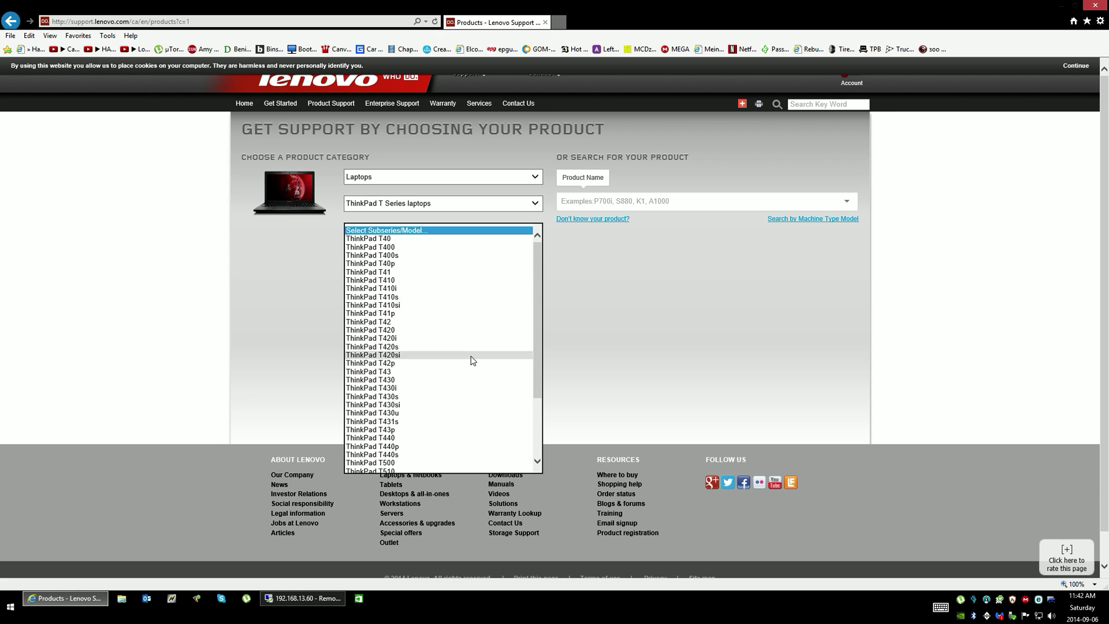
scroll(470, 356, "down", 5)
left_click(407, 459)
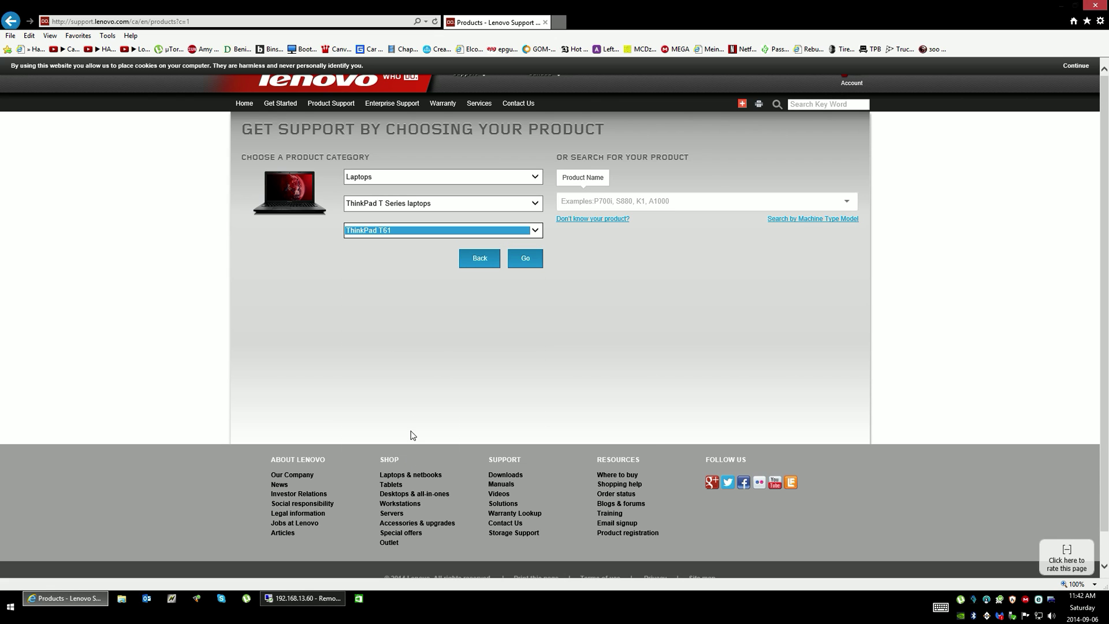
left_click(517, 270)
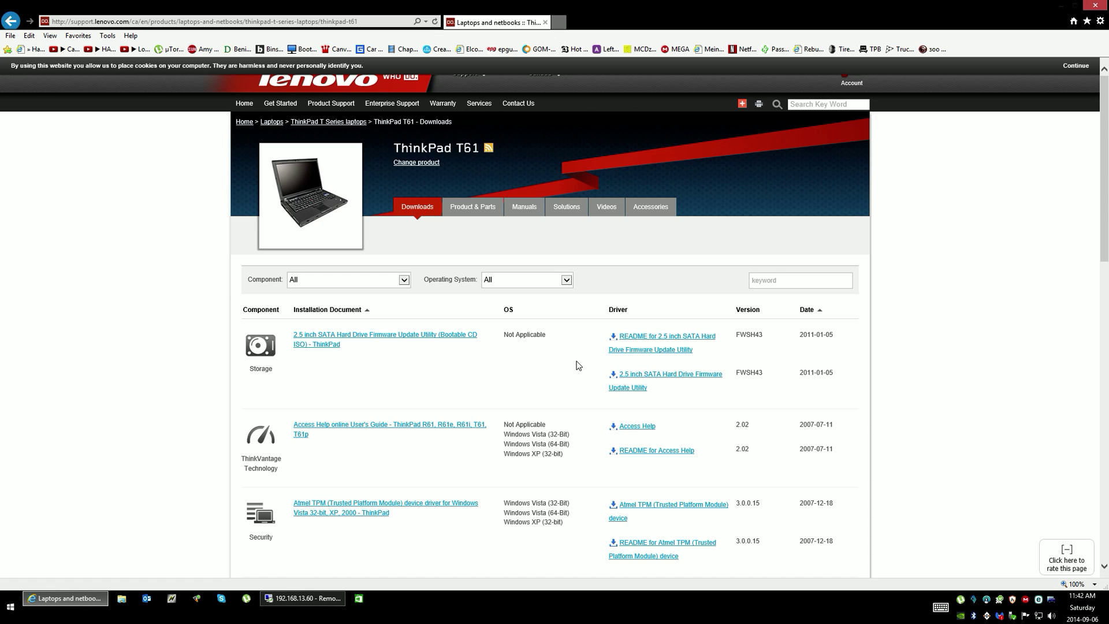
Filter to Power Management, start then cancel the gtku09ww.exe driver download, and return to product selection
scroll(386, 207, "down", 2)
left_click(386, 207)
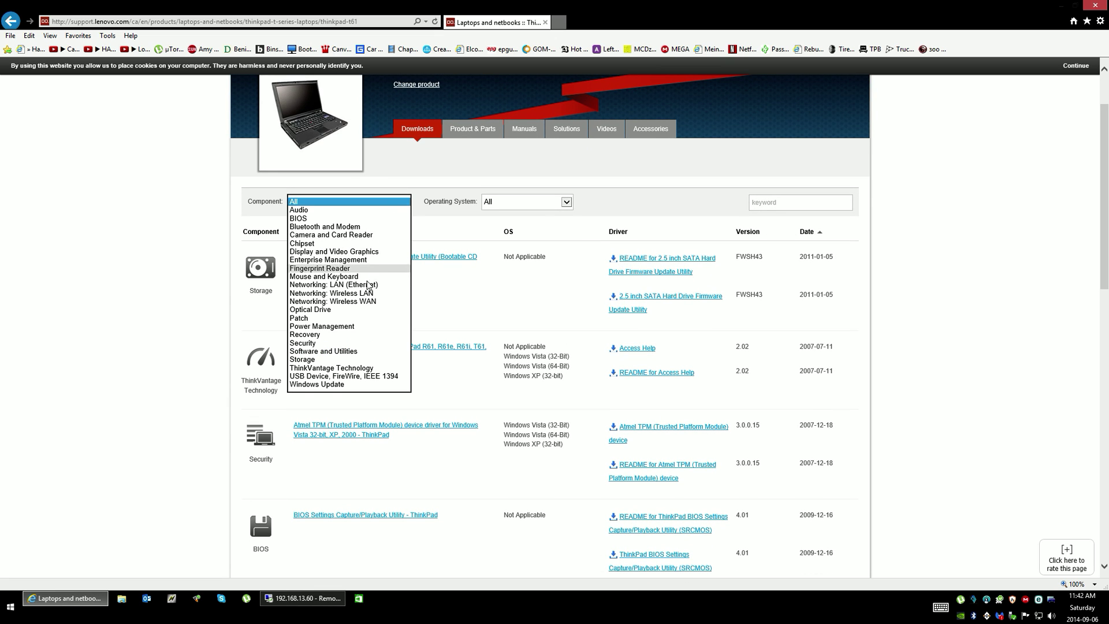
left_click(355, 327)
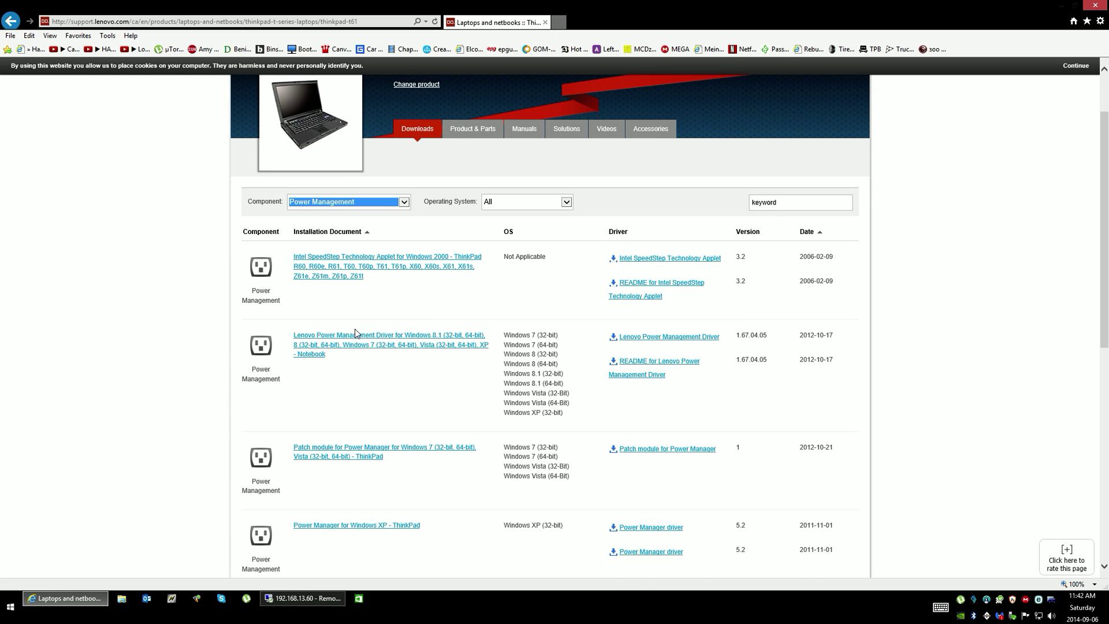
scroll(355, 328, "down", 2)
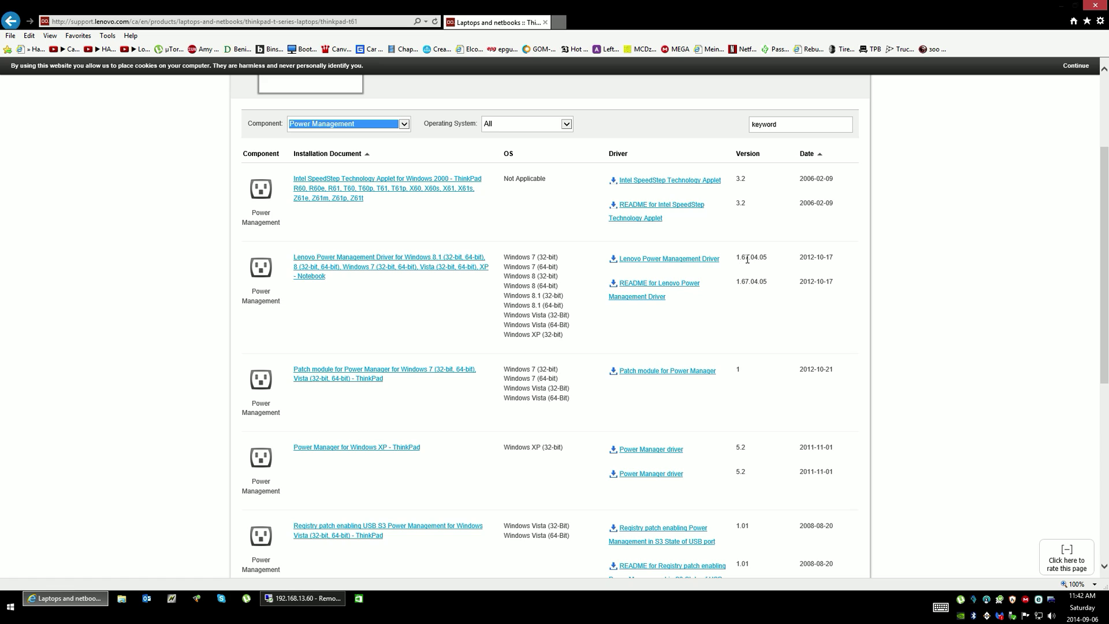
left_click_drag(732, 264, 769, 259)
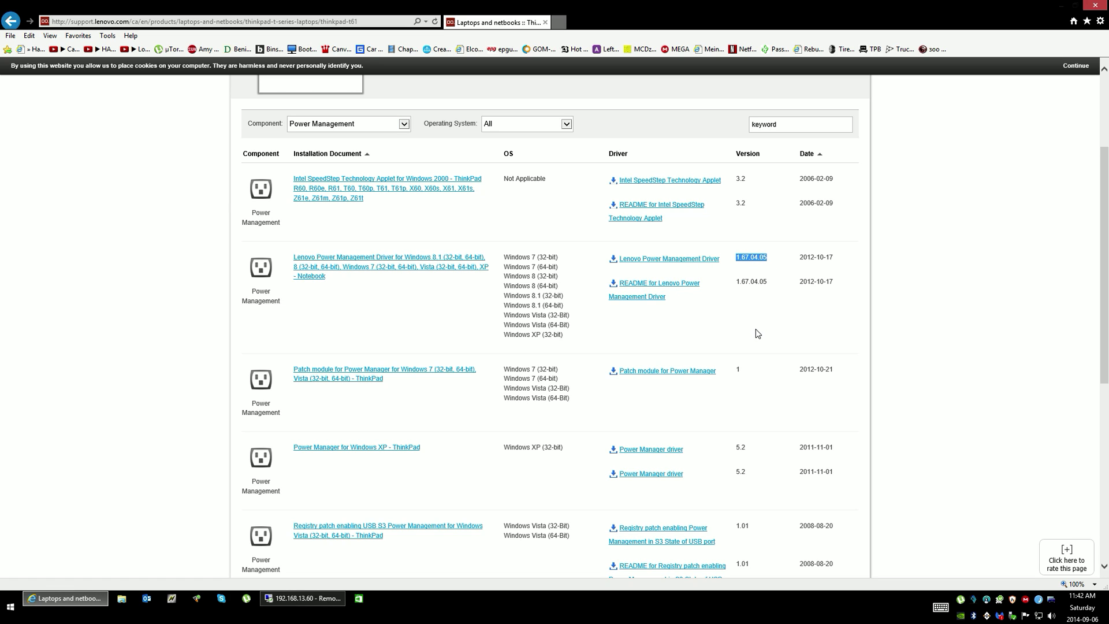
left_click(675, 259)
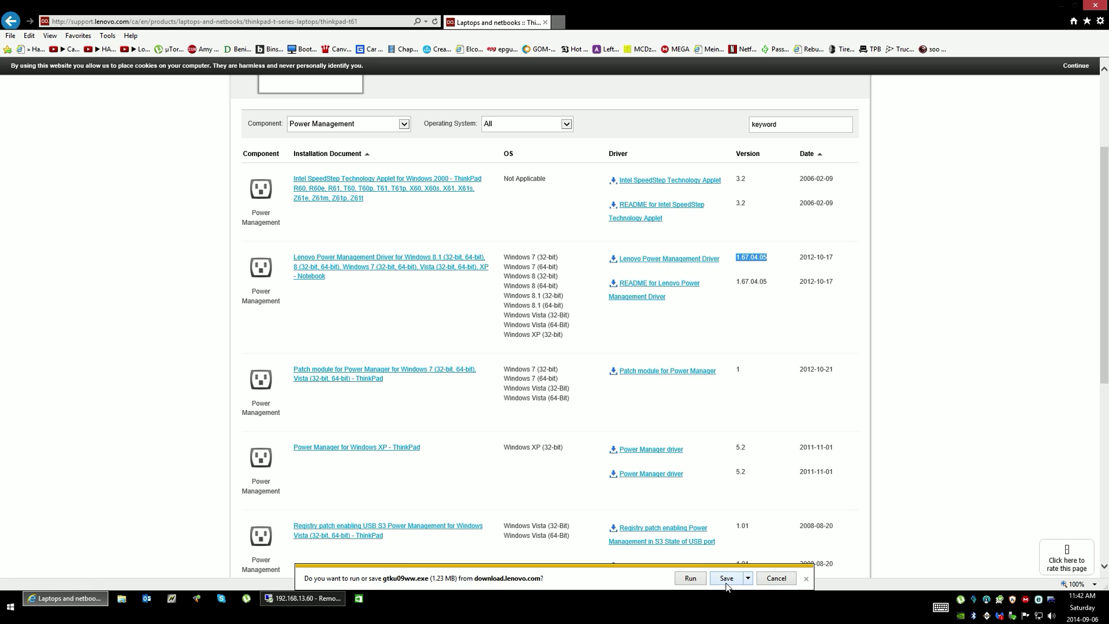
left_click(776, 578)
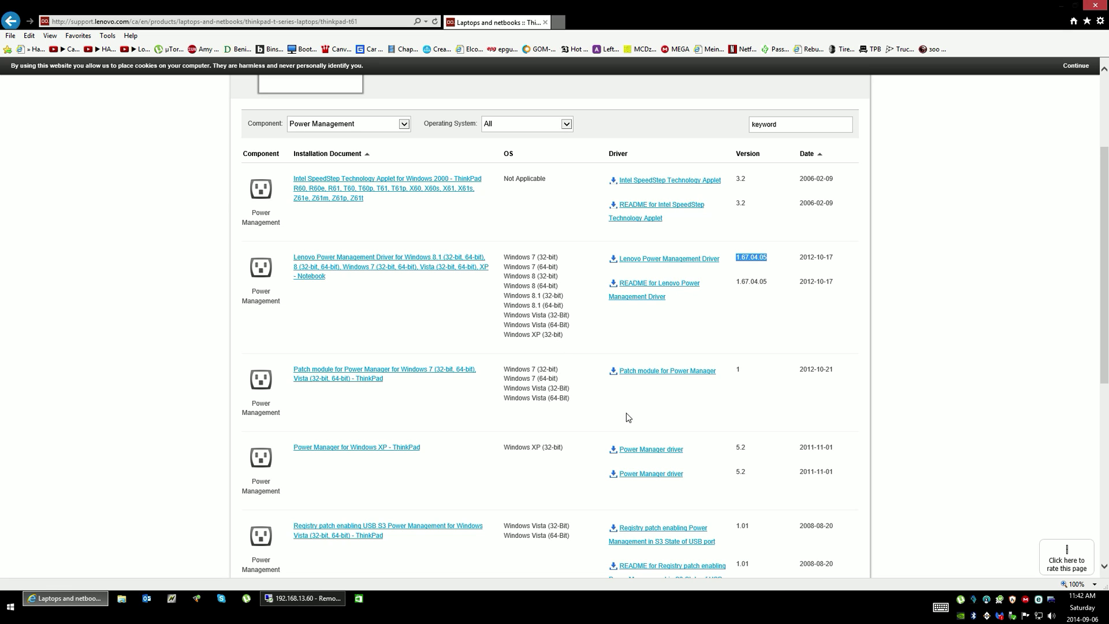
scroll(337, 111, "up", 3)
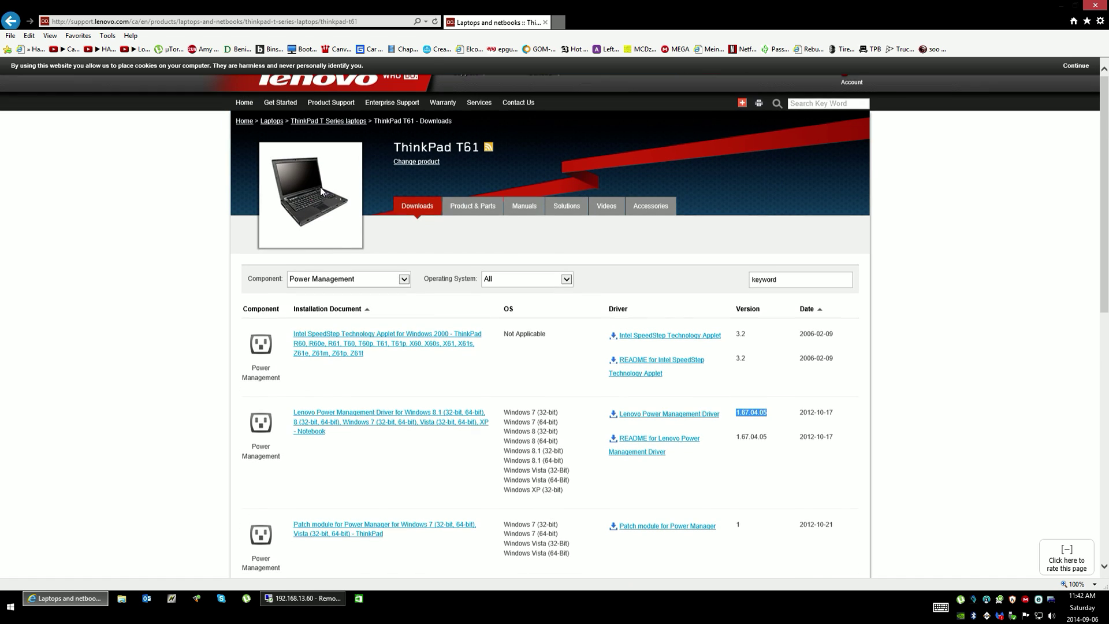
left_click(423, 165)
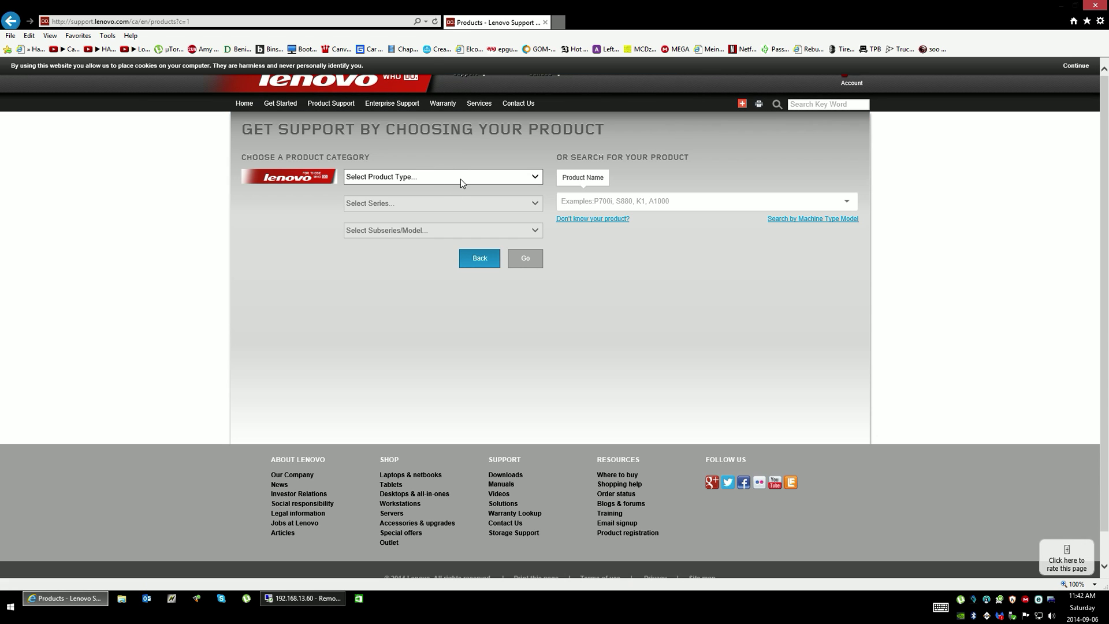
Choose Laptops > ThinkPad SL Series > ThinkPad SL500 and load its downloads page
left_click(461, 174)
left_click(459, 193)
left_click(460, 202)
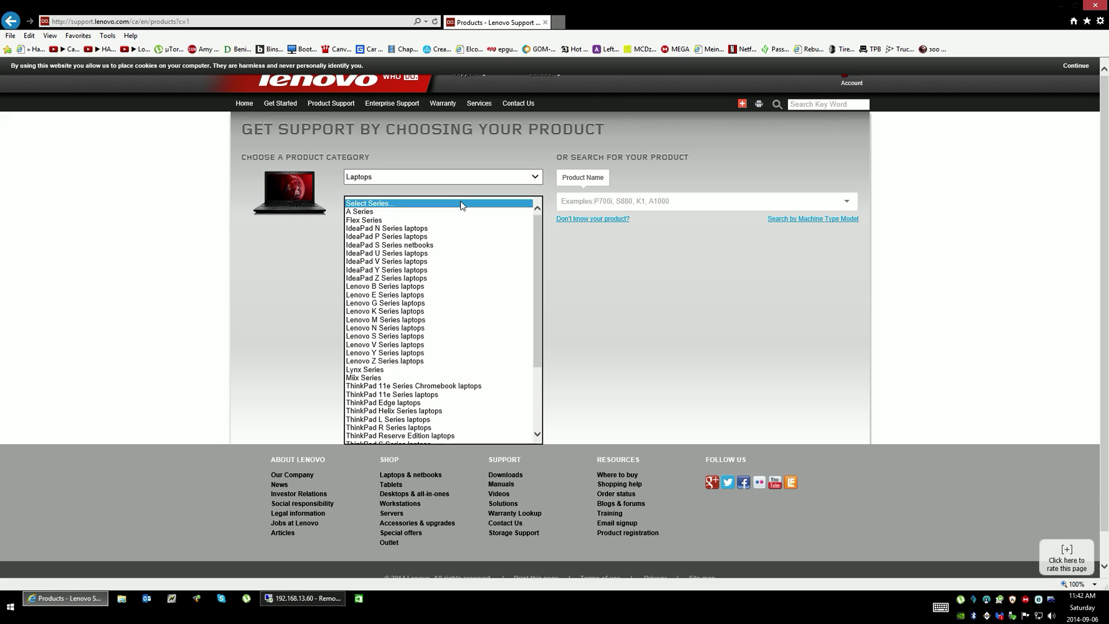
scroll(451, 387, "down", 4)
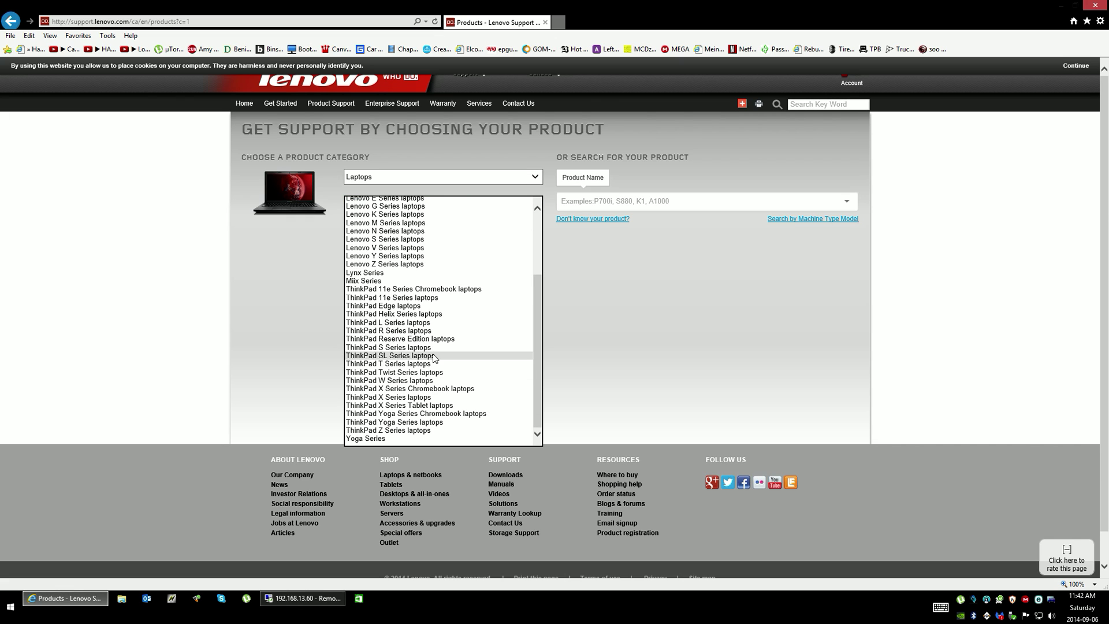
left_click(393, 356)
left_click(536, 232)
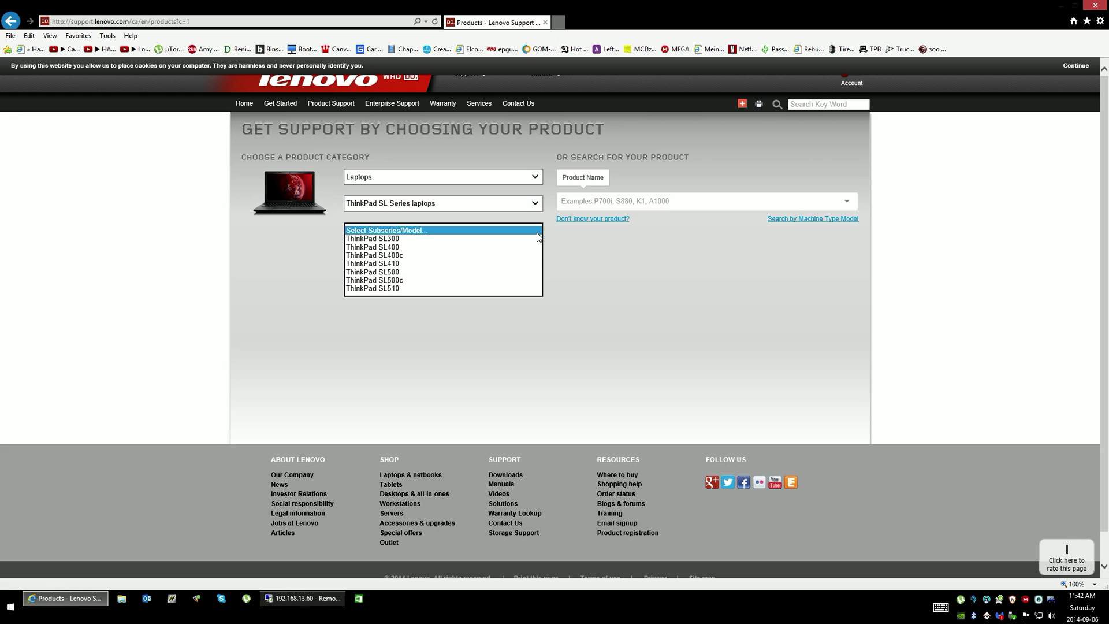
left_click(520, 272)
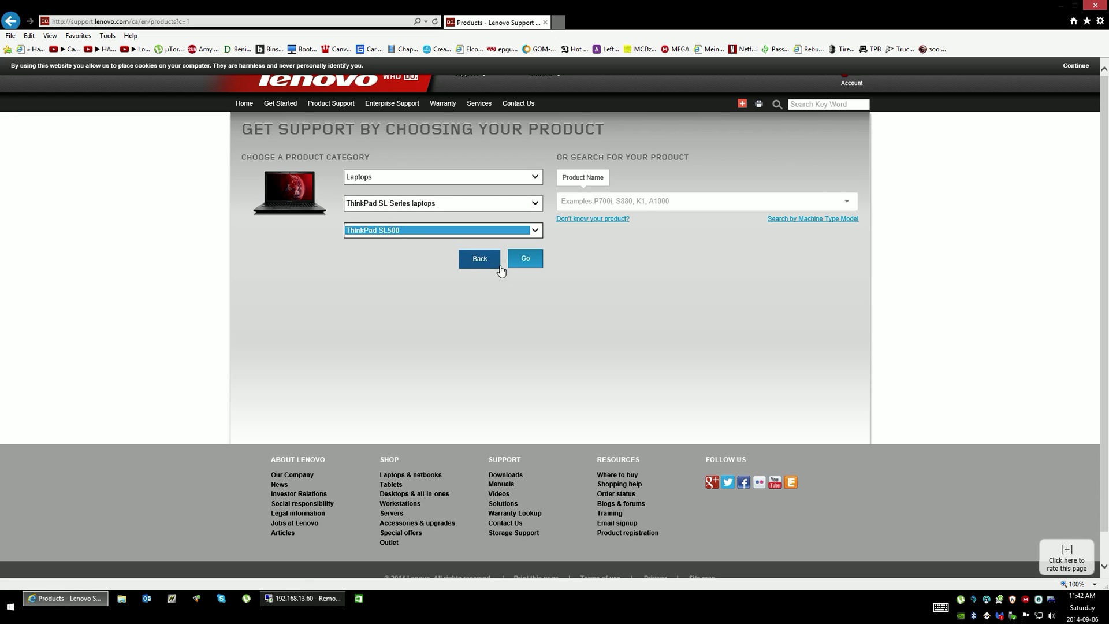
left_click(525, 262)
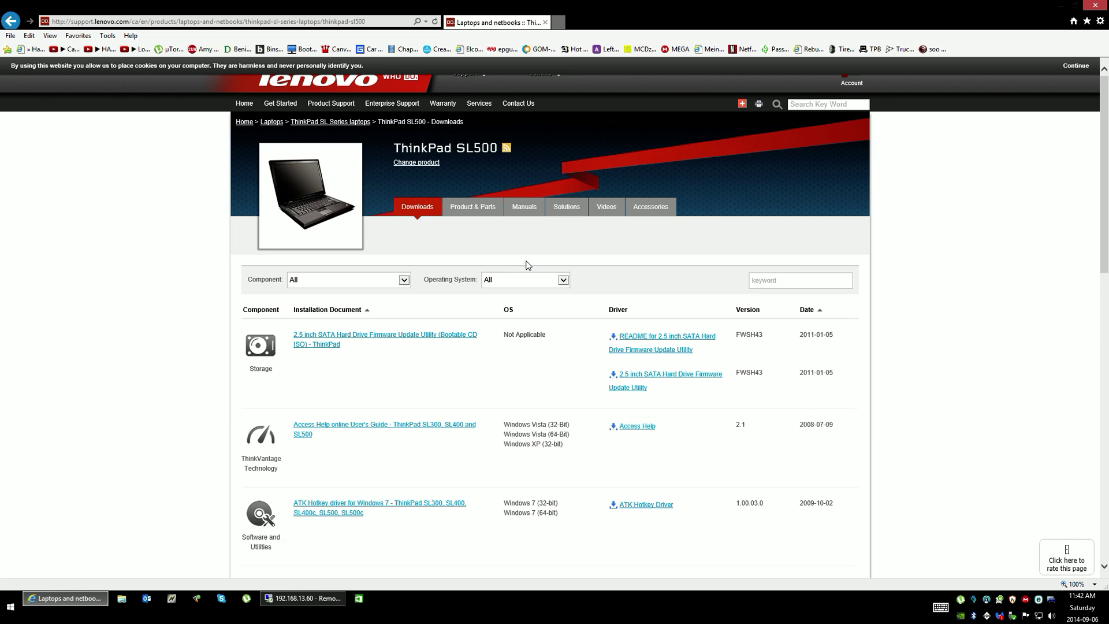
Filter to Power Management, start then cancel the n10u408w.exe download, and close the browser
left_click(406, 282)
left_click(368, 396)
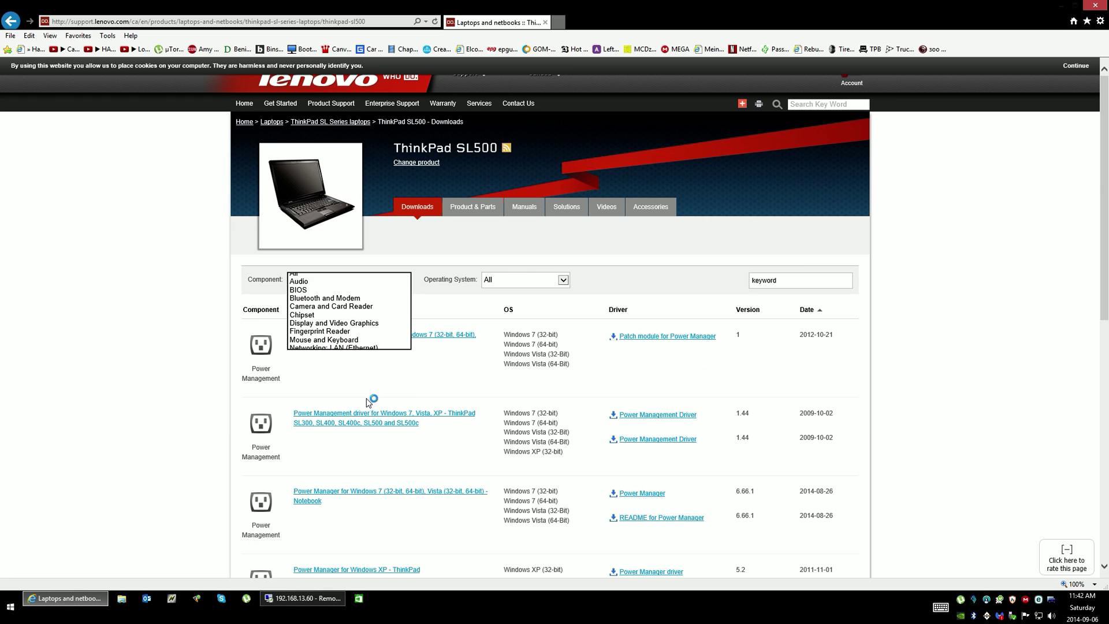
scroll(434, 400, "down", 5)
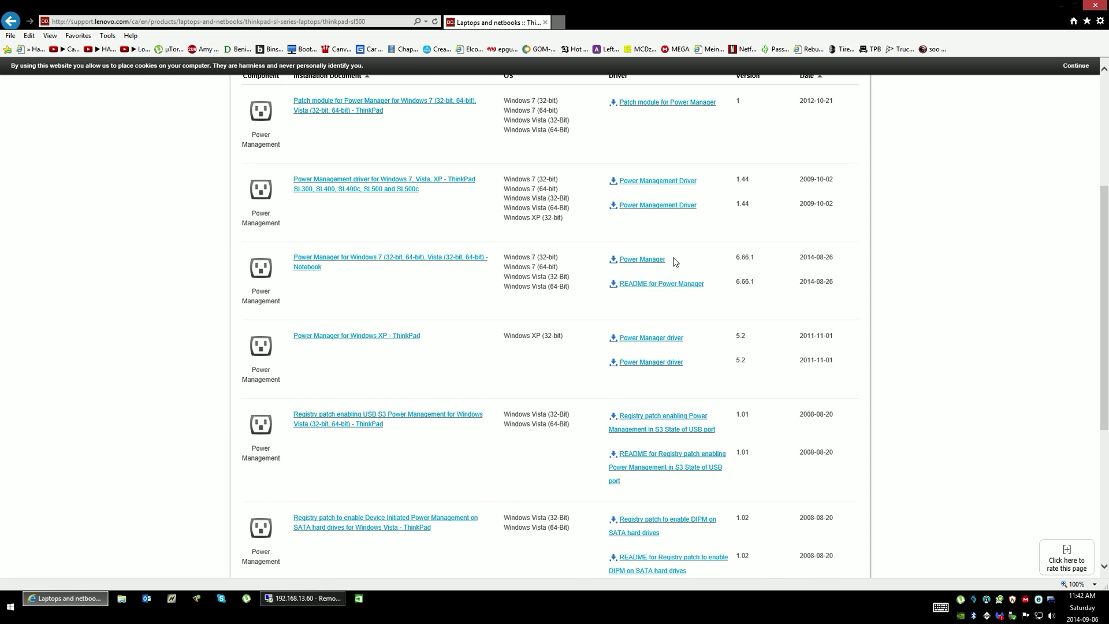
left_click(633, 263)
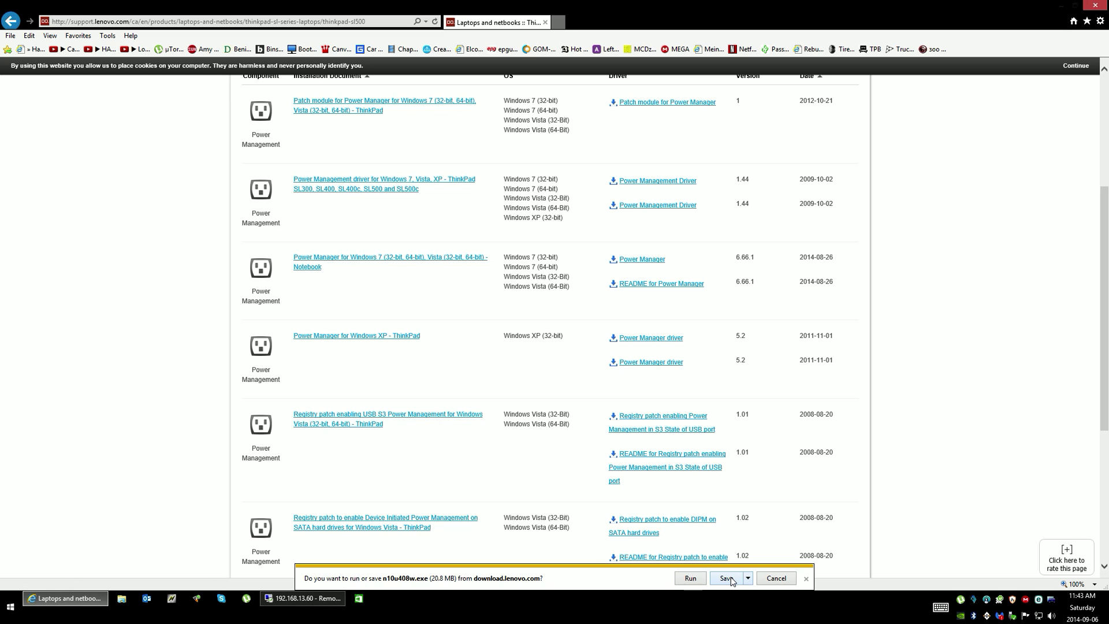
left_click(776, 578)
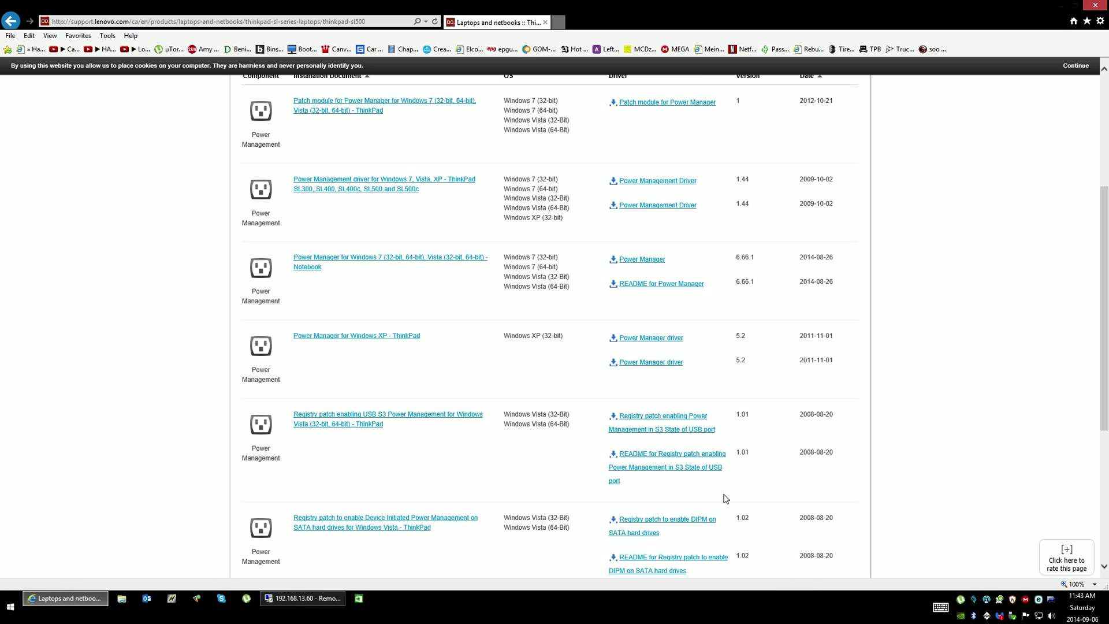
left_click(1096, 6)
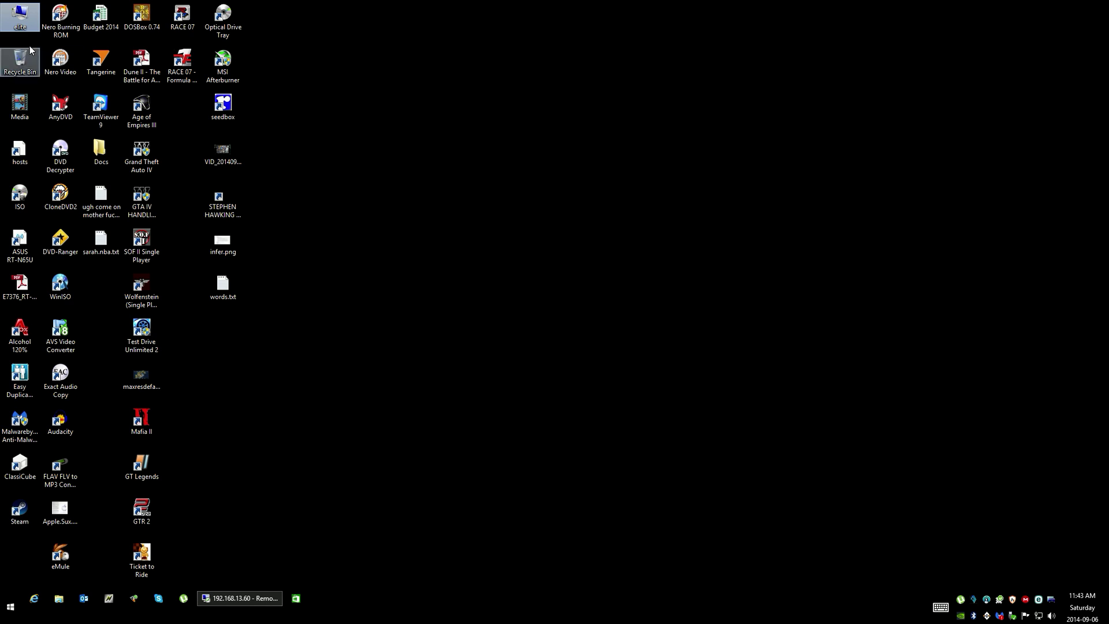
Open and close the local This PC window, then restore the 192.168.13.60 remote desktop session
double_click(19, 16)
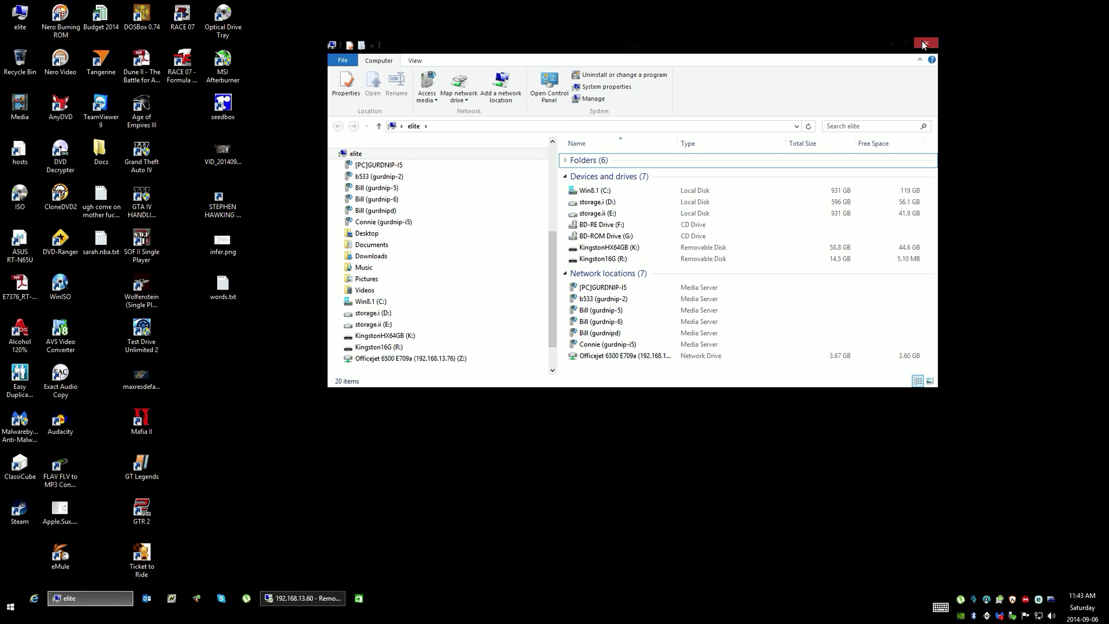
left_click(915, 45)
left_click(246, 598)
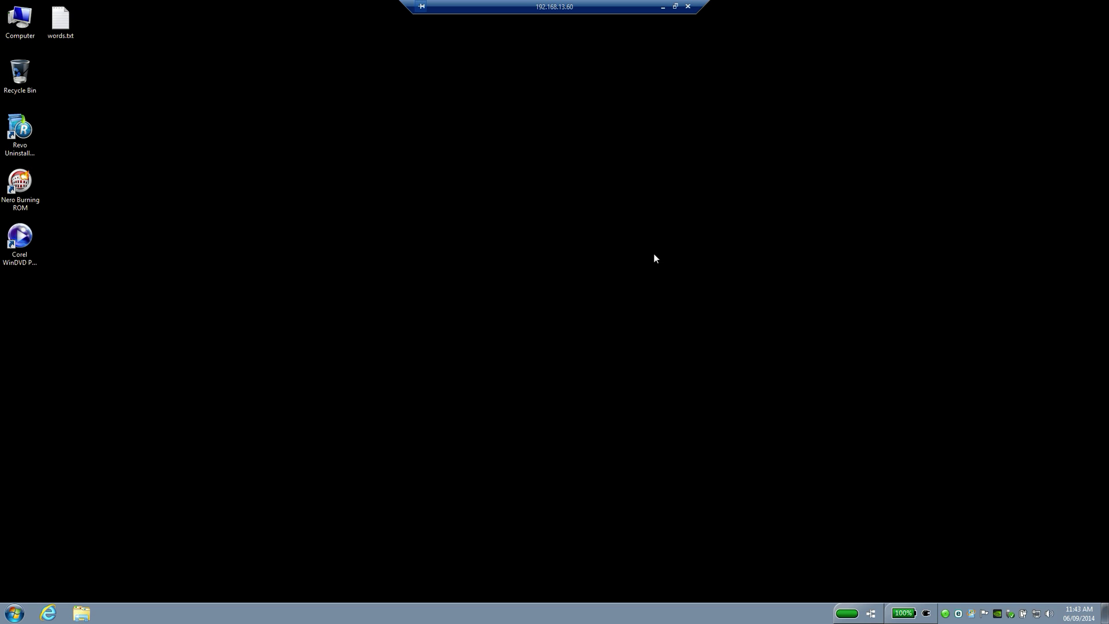
Open SYSTEM (S:) > Lenovo > T61 > Lenovo.T61.Power.Manager.W7.64-bit on the remote computer
double_click(27, 37)
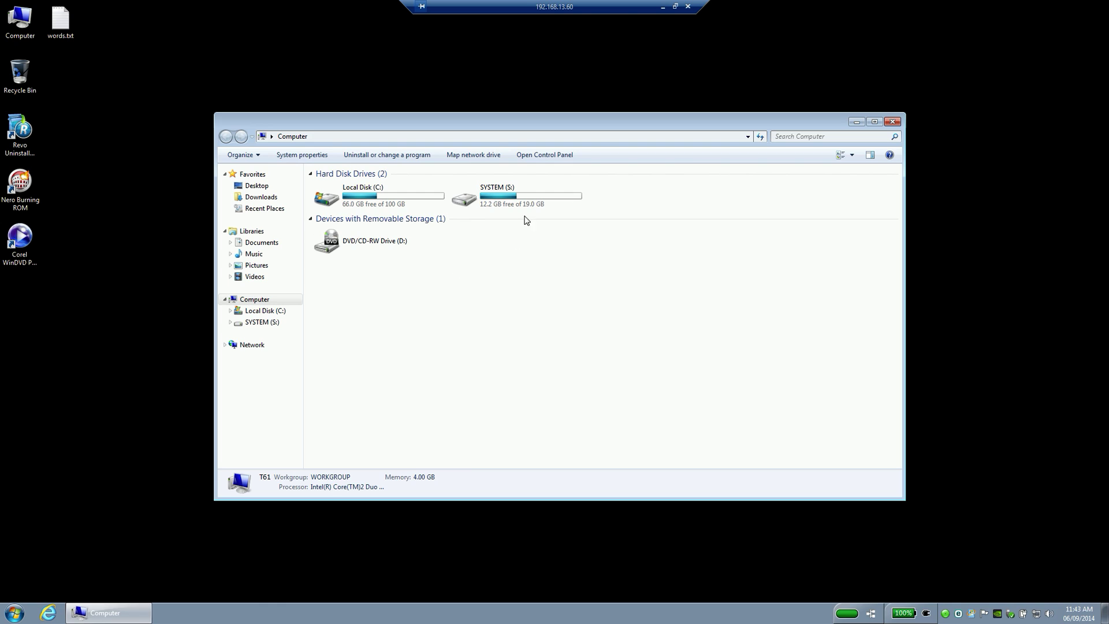
double_click(519, 192)
double_click(356, 198)
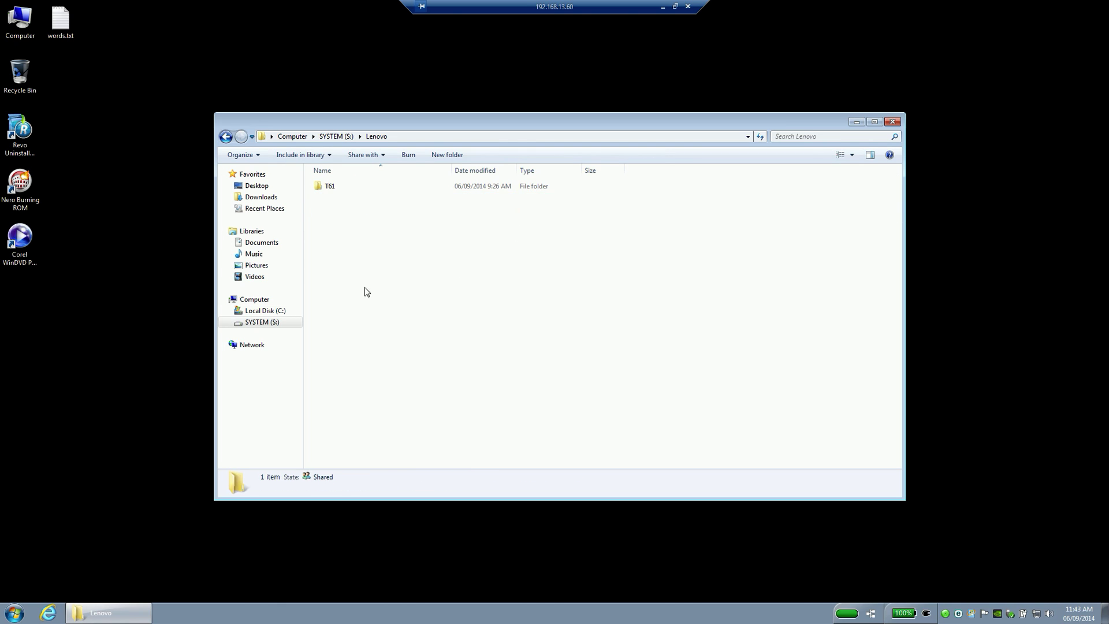
double_click(337, 186)
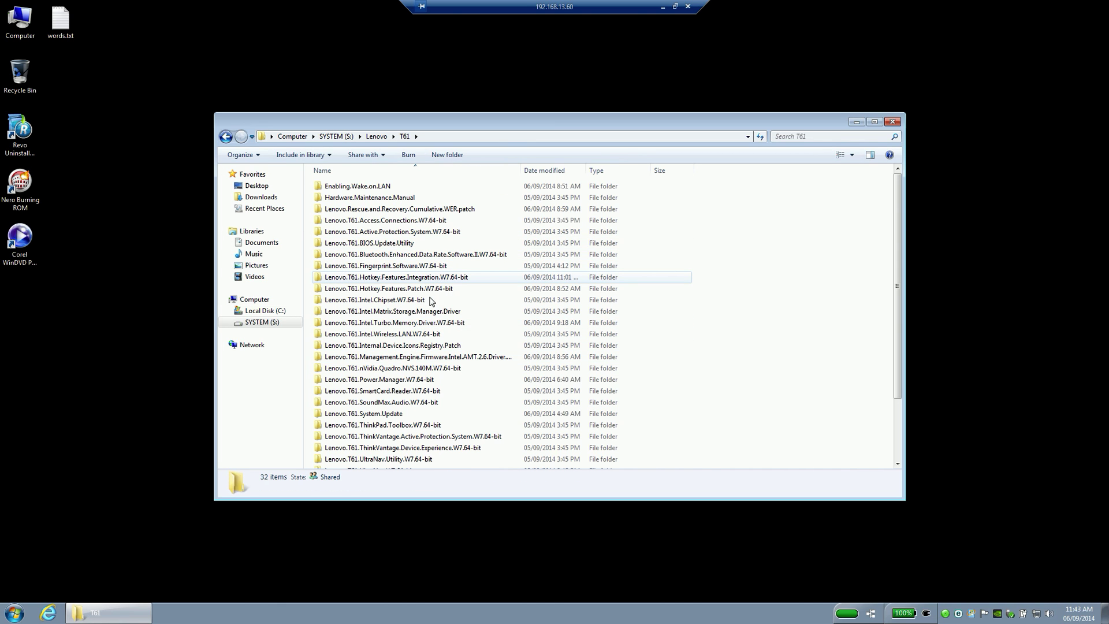
double_click(404, 380)
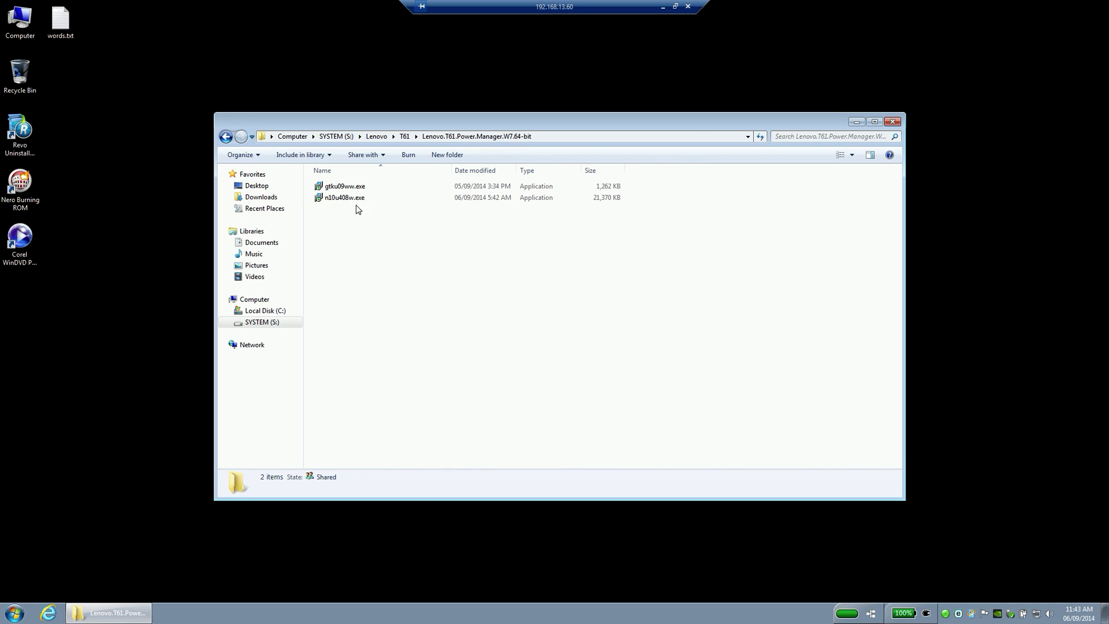
Launch the n10u408w.exe Power Manager installer, then cancel and confirm exiting setup
left_click(344, 198)
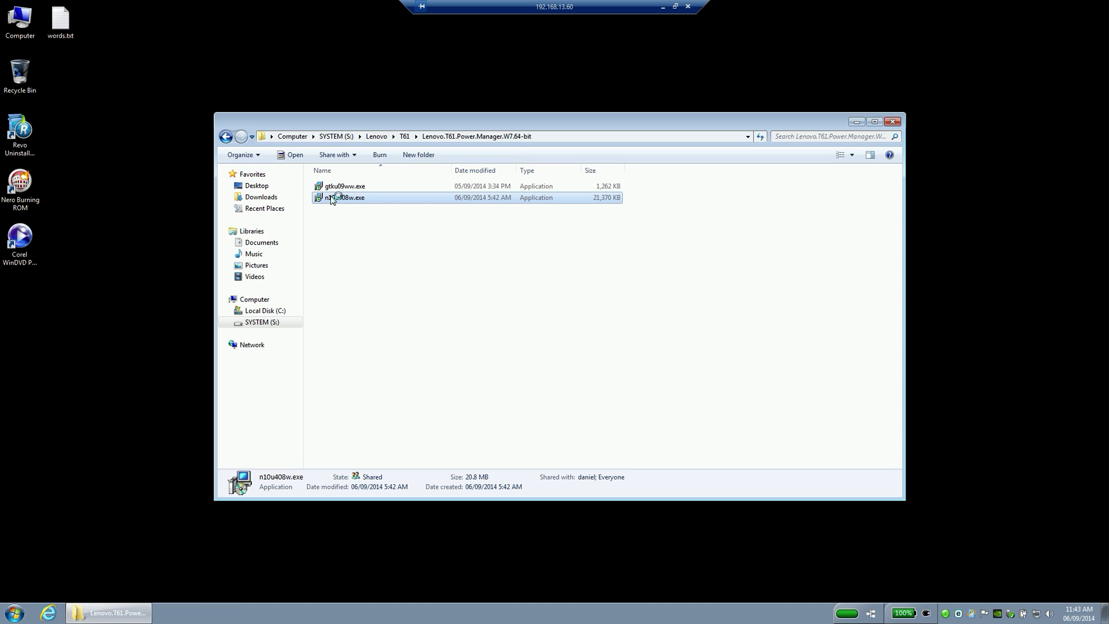
double_click(334, 197)
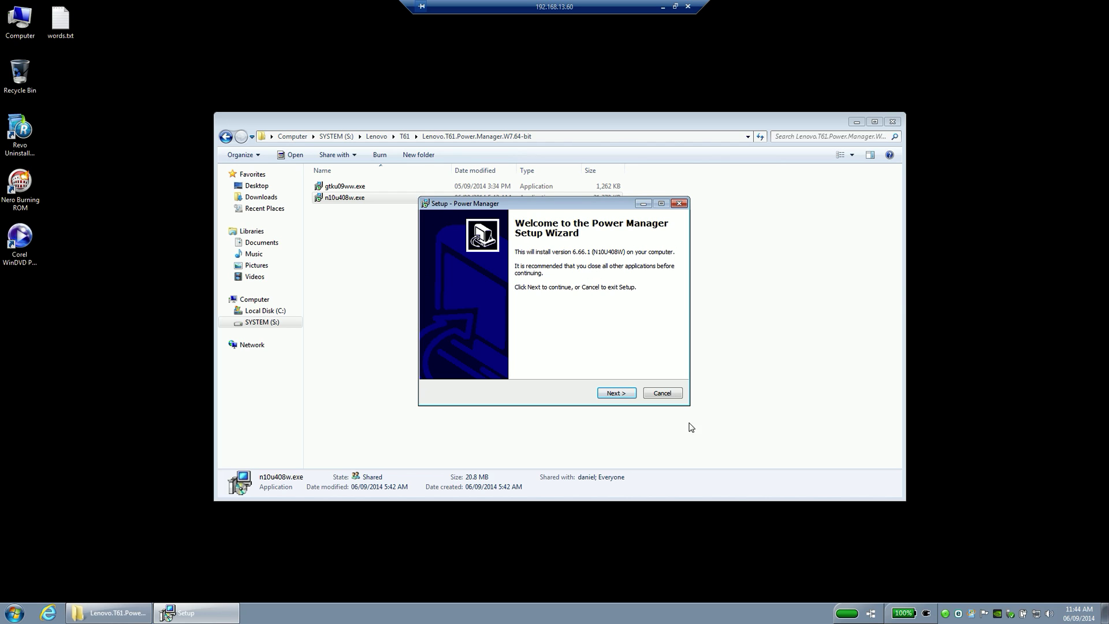
left_click(662, 395)
left_click(611, 356)
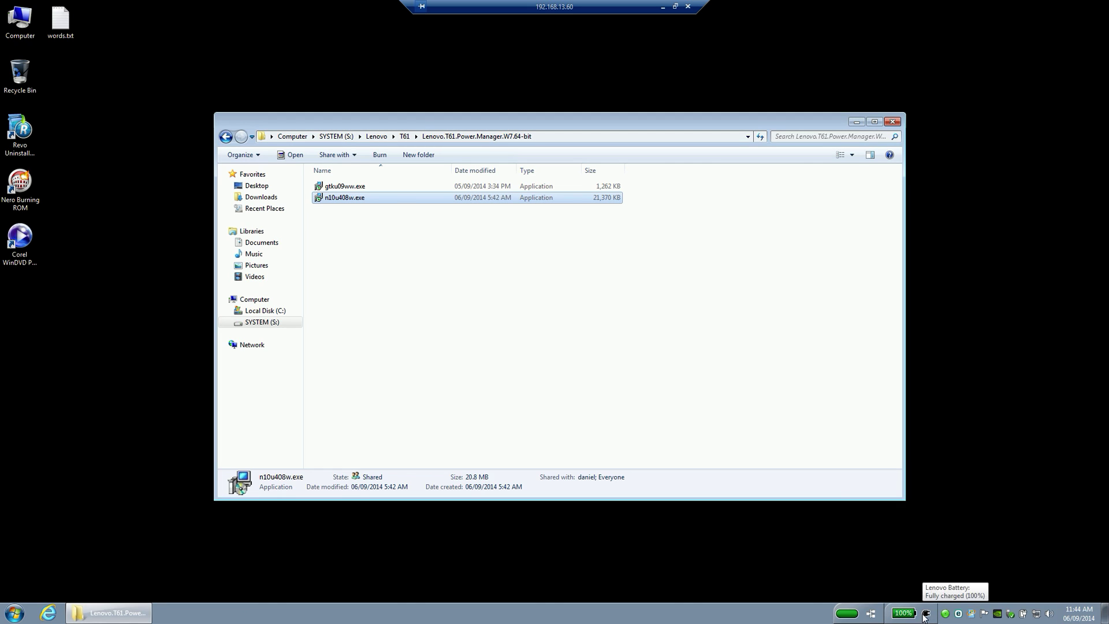
mouse_move(908, 620)
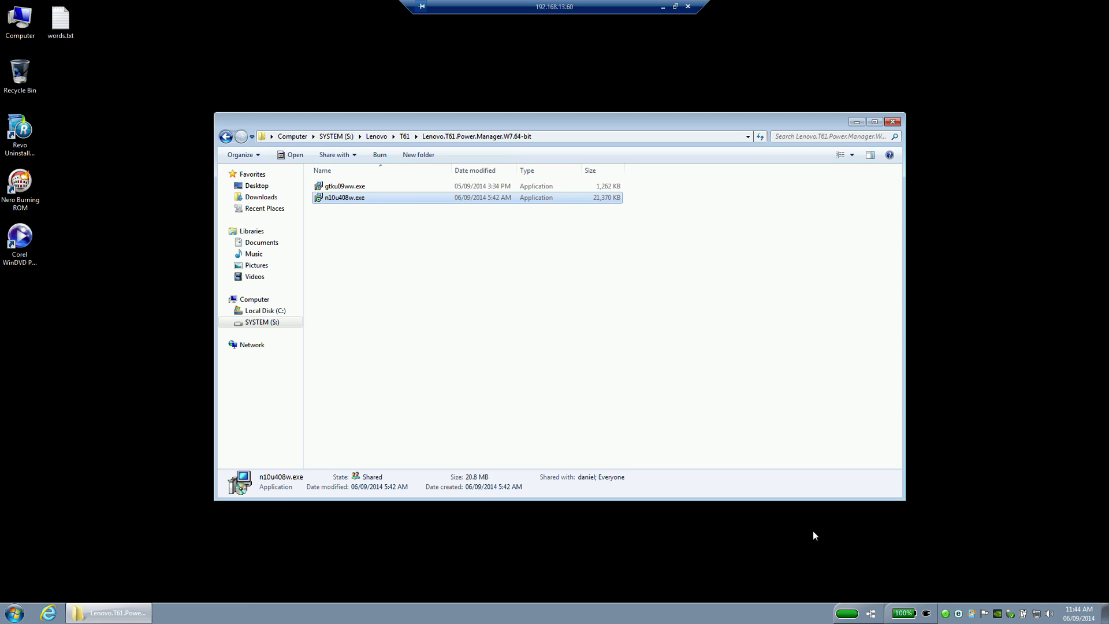
left_click(335, 191)
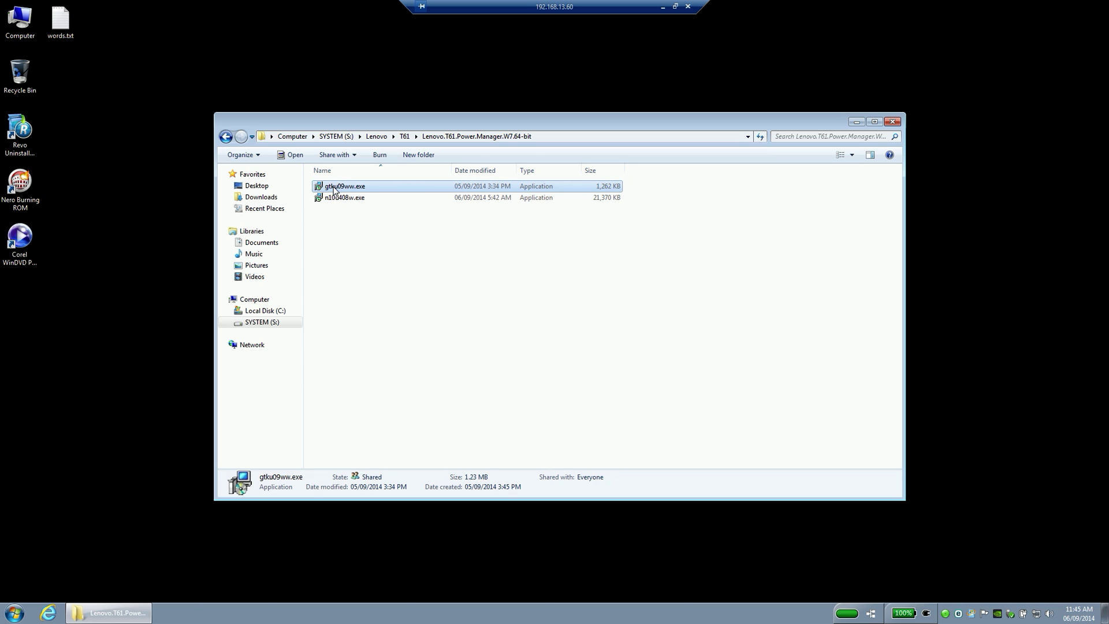
double_click(334, 191)
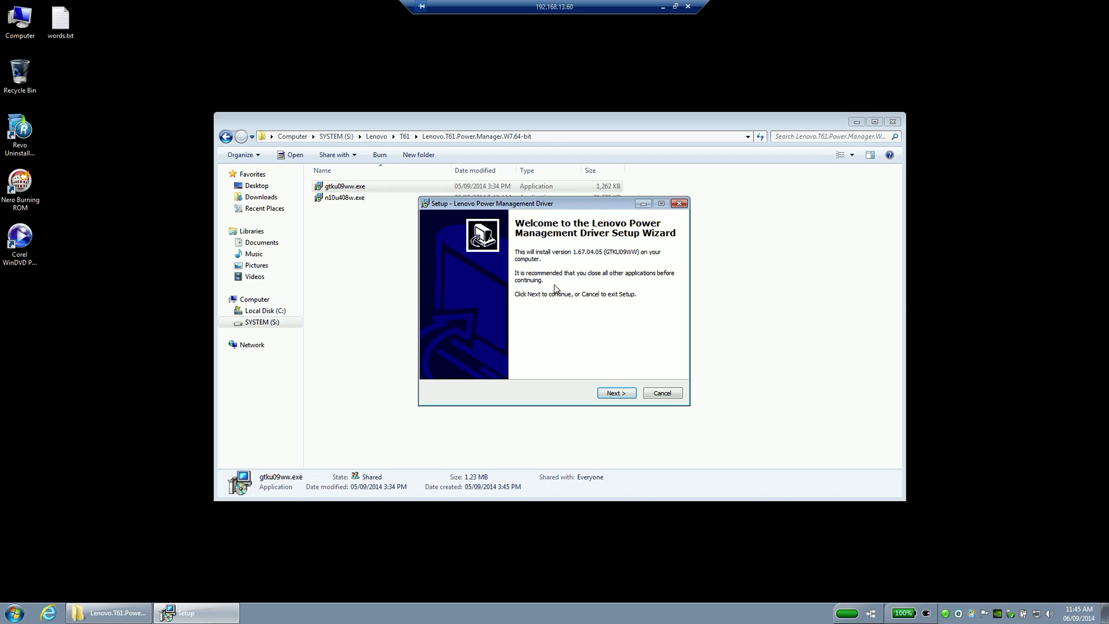
left_click(662, 394)
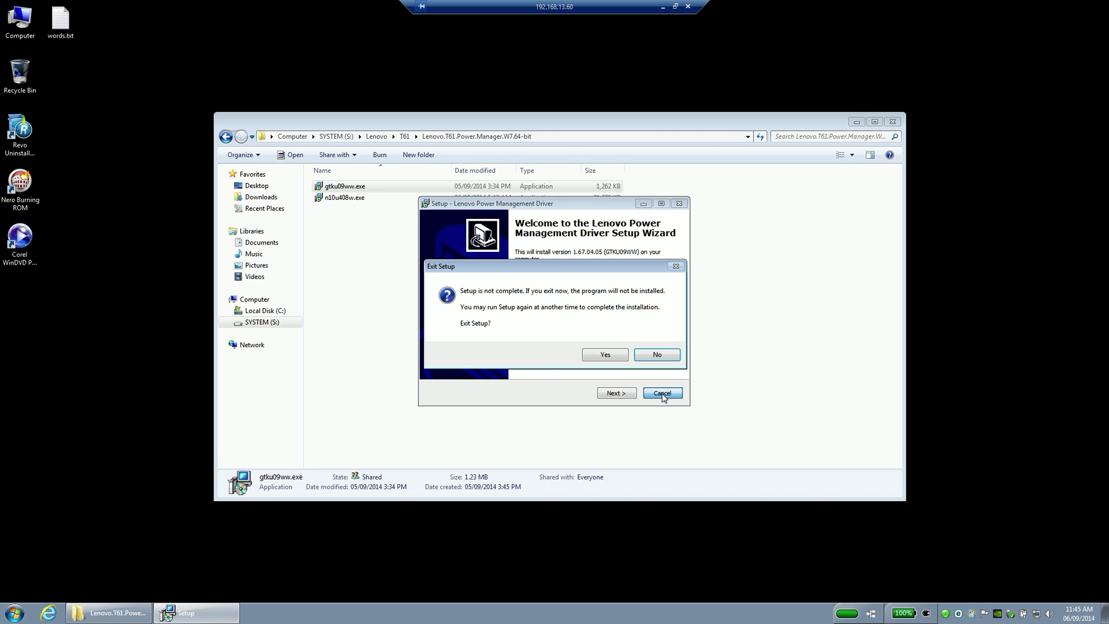
left_click(616, 354)
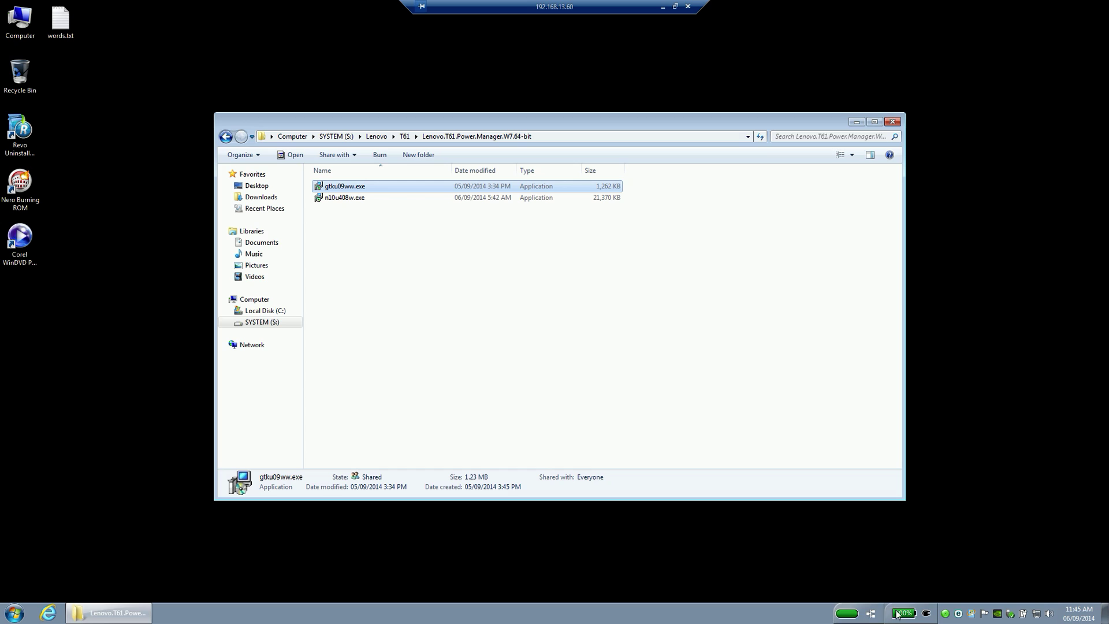
mouse_move(909, 612)
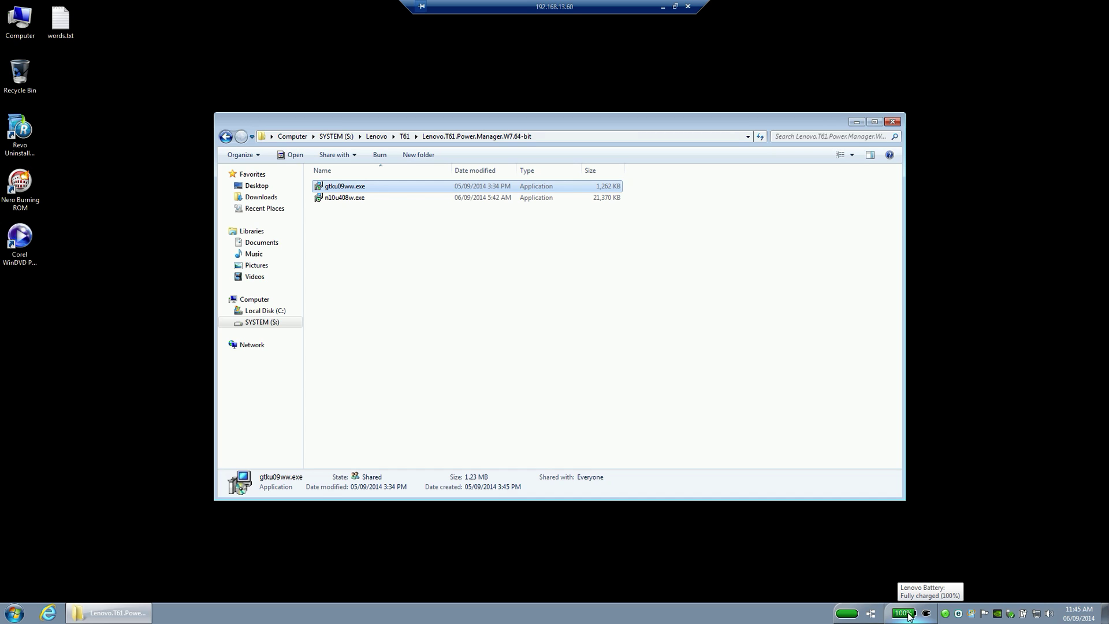
Open Power Manager from the tray battery icon, set the Basic slider to High performance, apply, and close with OK
right_click(909, 614)
left_click(936, 603)
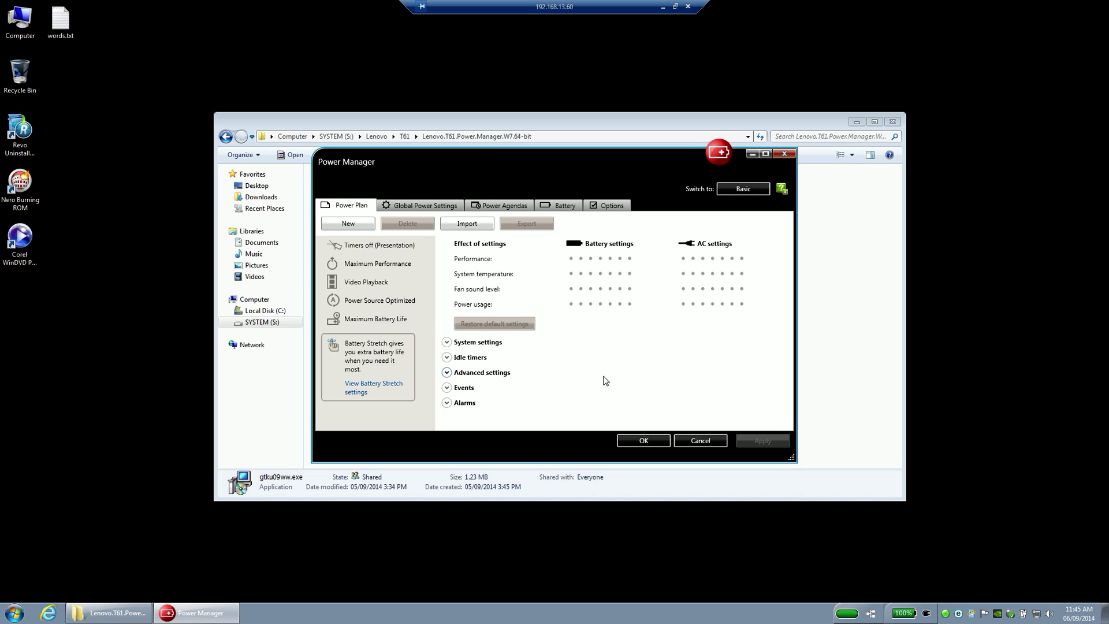
left_click(743, 189)
left_click_drag(507, 258, 459, 259)
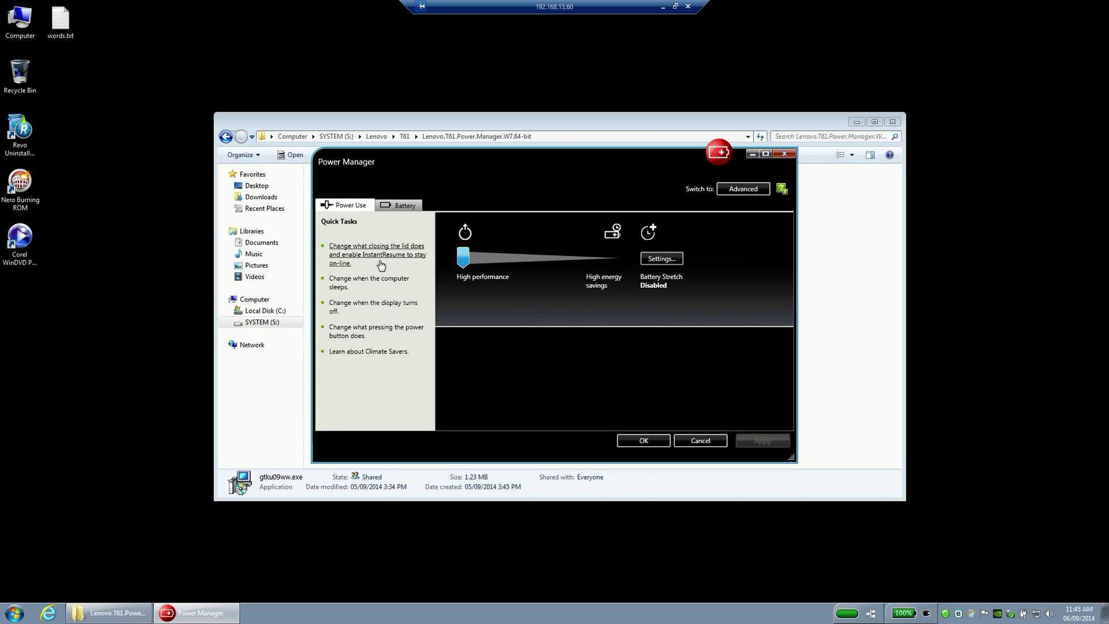
left_click(762, 441)
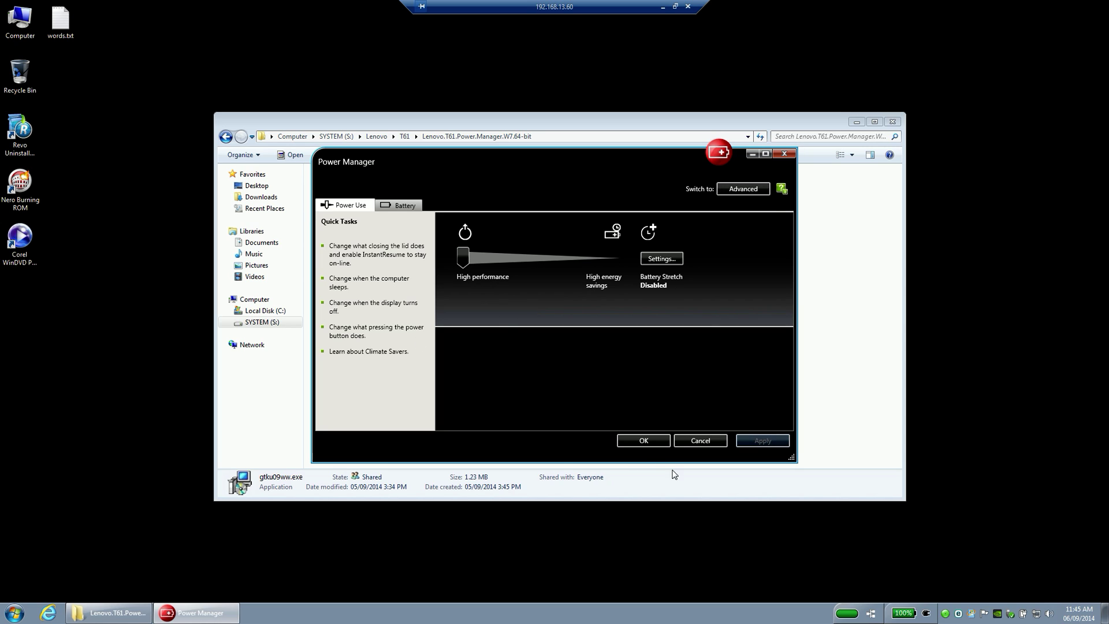
left_click(743, 189)
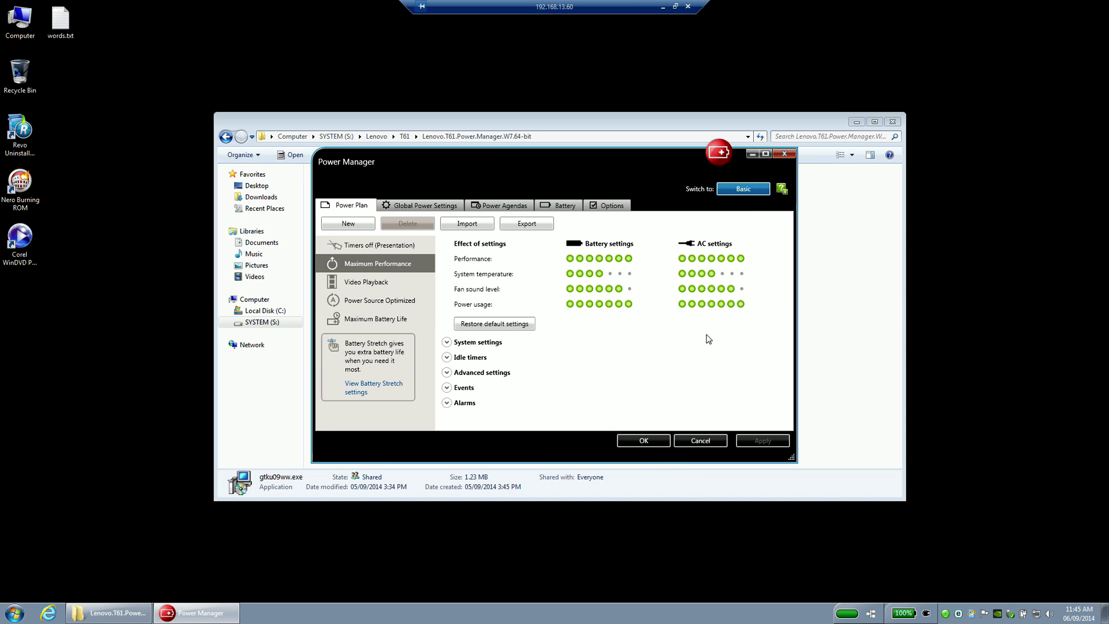
left_click(645, 443)
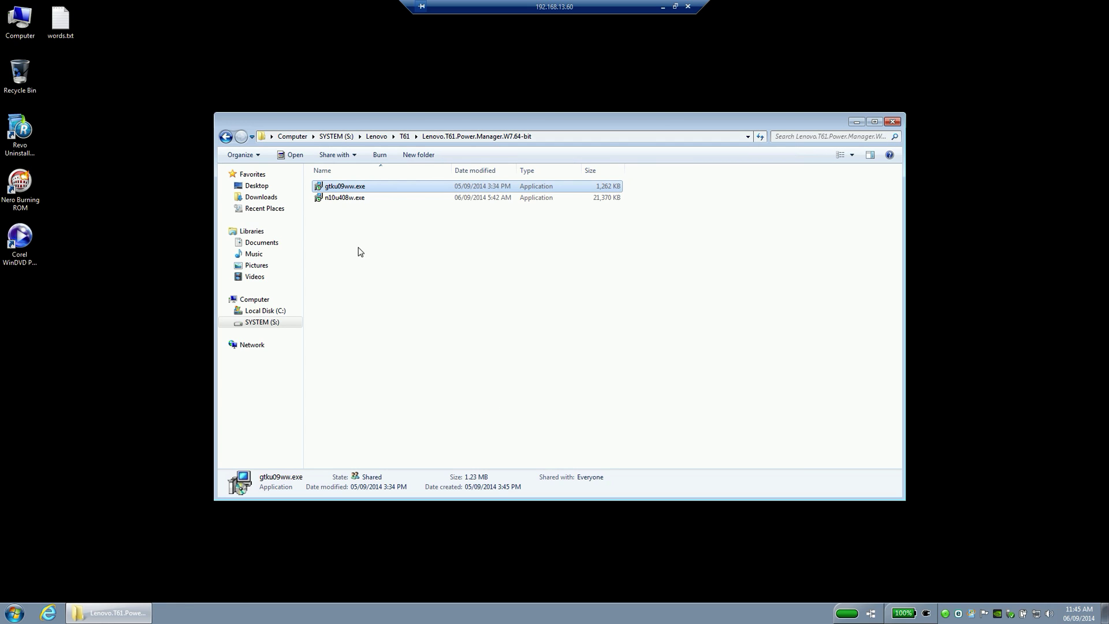
Close the Lenovo.T61.Power.Manager.W7.64-bit Explorer window
left_click(897, 124)
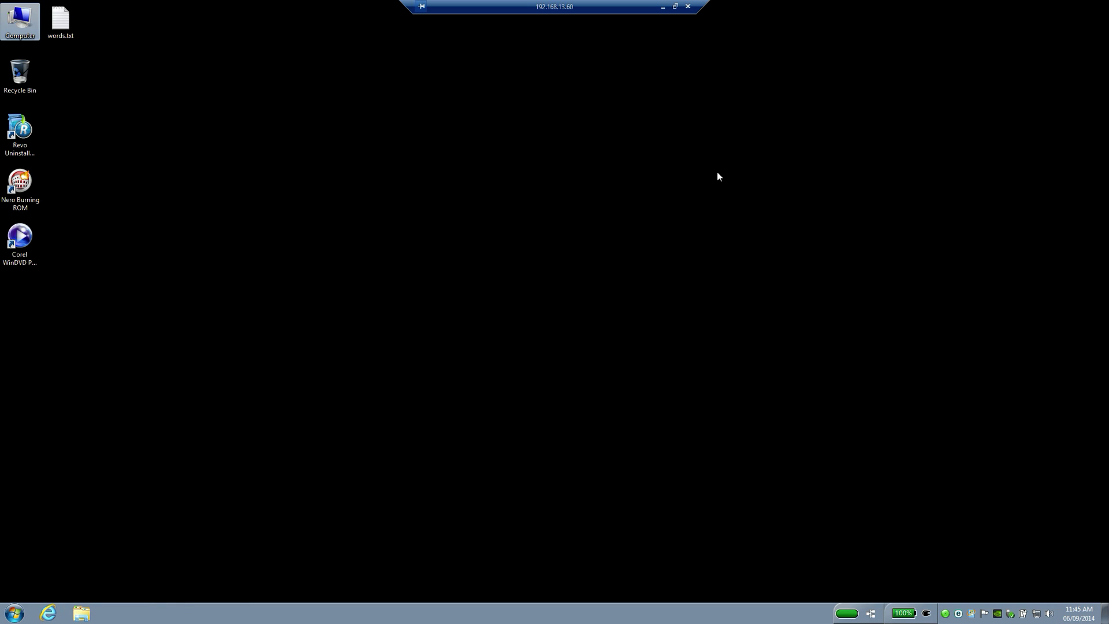